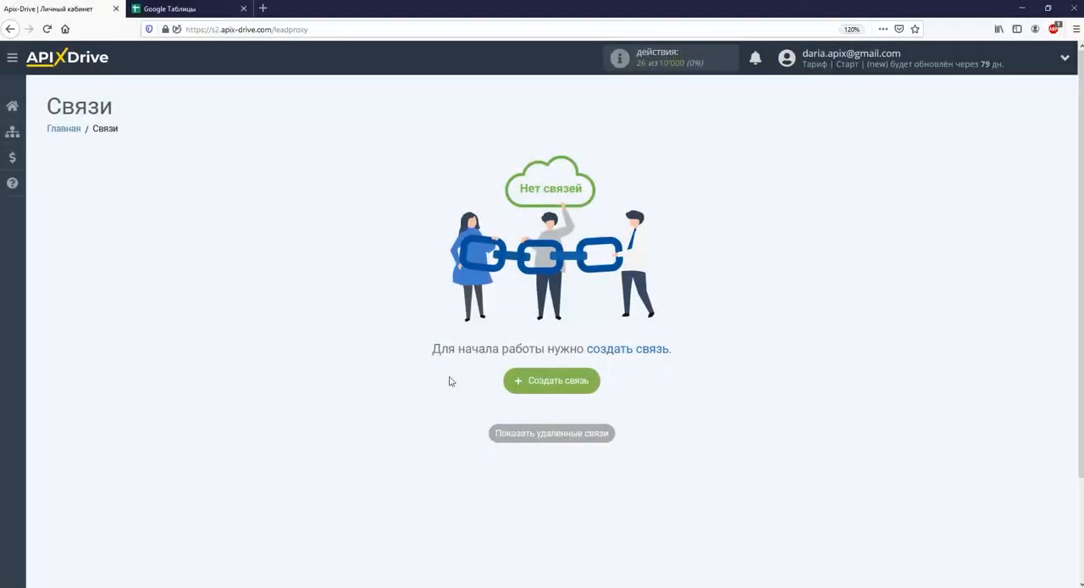
Create a new connection and select Gmail as its data source system
{"action": "left_click", "coordinate": [549, 386]}
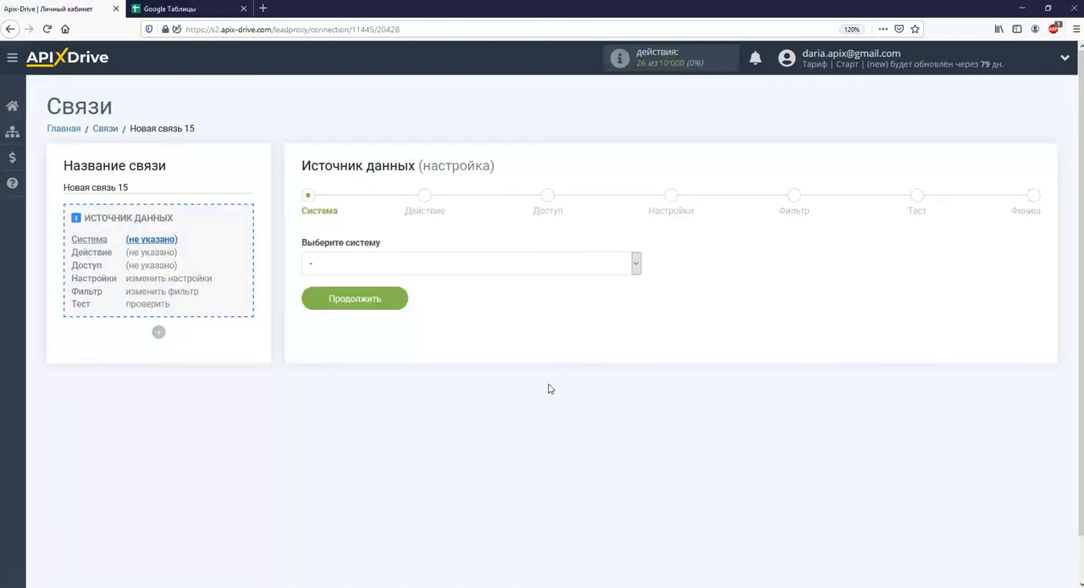
{"action": "left_click", "coordinate": [573, 264]}
{"action": "scroll", "coordinate": [562, 324], "scroll_direction": "down", "scroll_amount": 8}
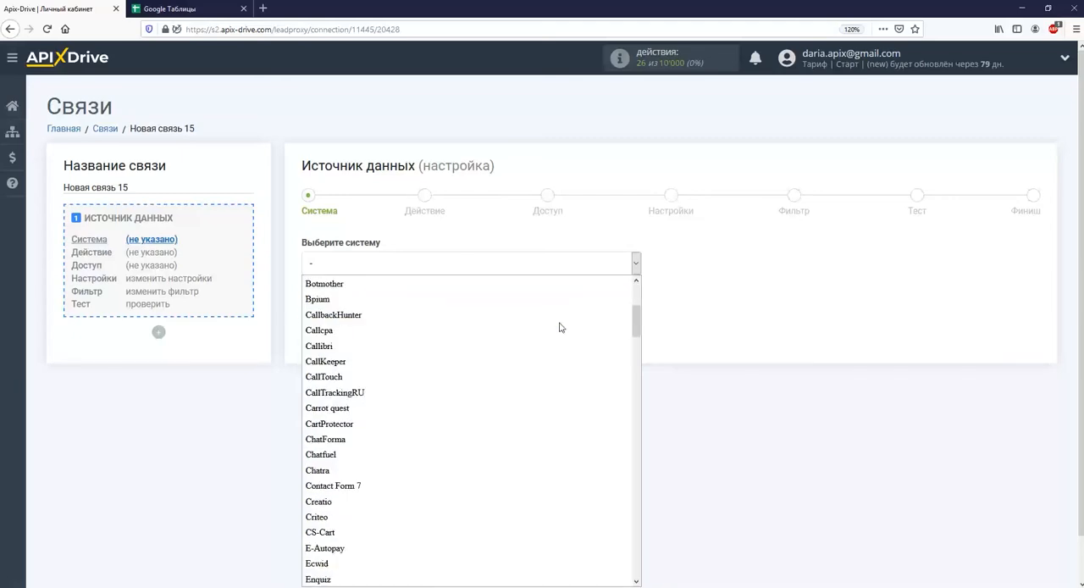
{"action": "scroll", "coordinate": [560, 327], "scroll_direction": "down", "scroll_amount": 3}
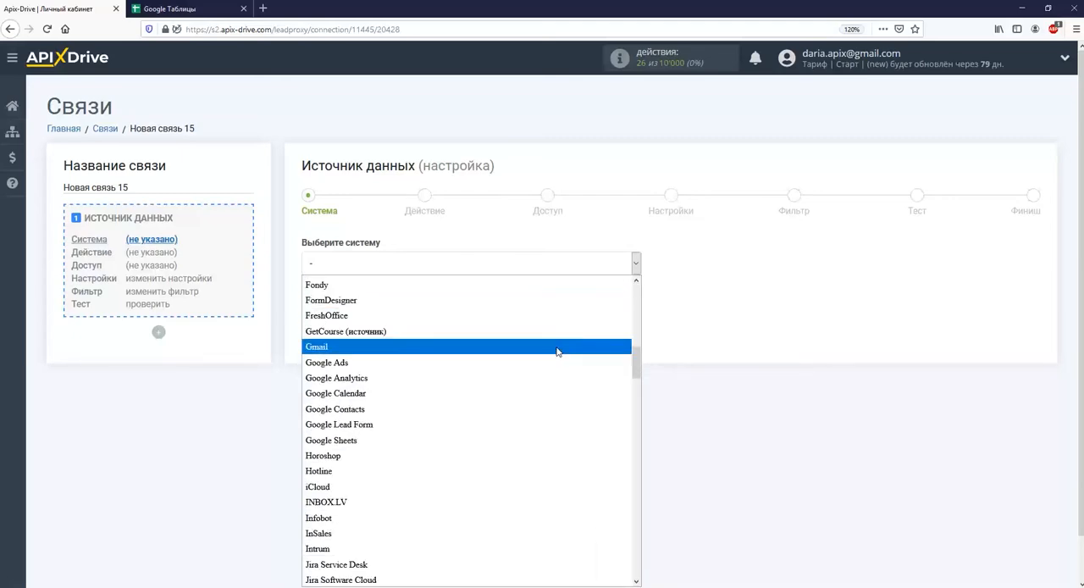
{"action": "left_click", "coordinate": [556, 348]}
{"action": "left_click", "coordinate": [371, 306]}
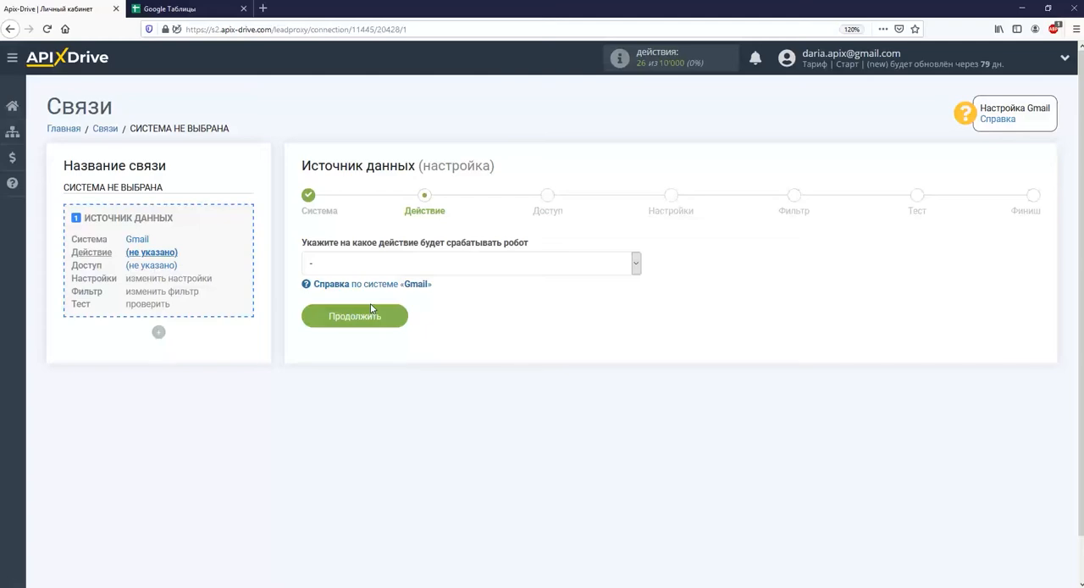
Set the Gmail source action to "Загрузить письма (новые)" and proceed to the access stage
{"action": "left_click", "coordinate": [397, 263]}
{"action": "left_click", "coordinate": [391, 297]}
{"action": "left_click", "coordinate": [386, 316]}
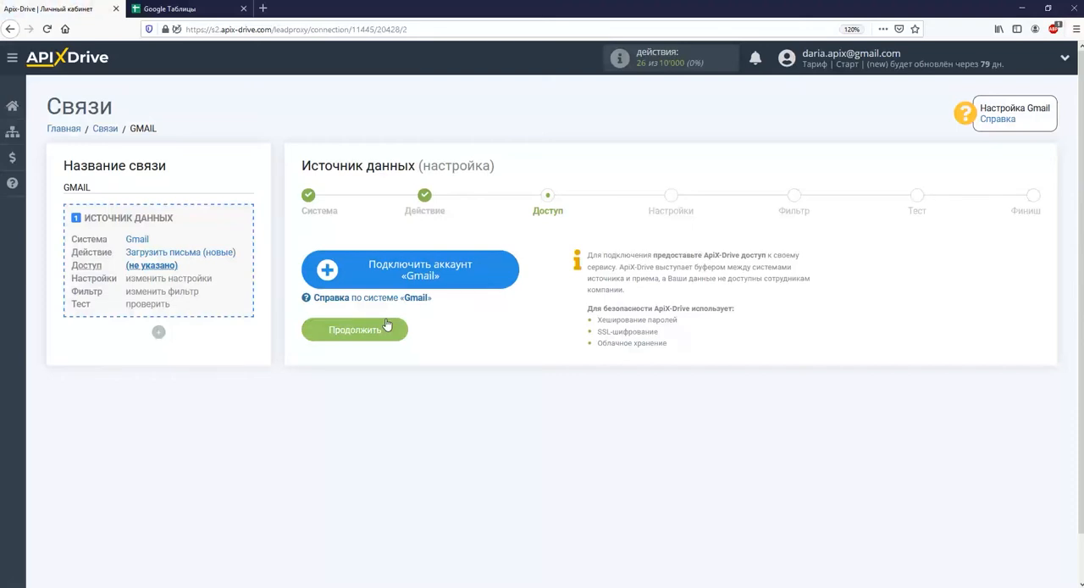
Start connecting a Gmail account and sign in to Google with the account e-mail and password
{"action": "left_click", "coordinate": [387, 281]}
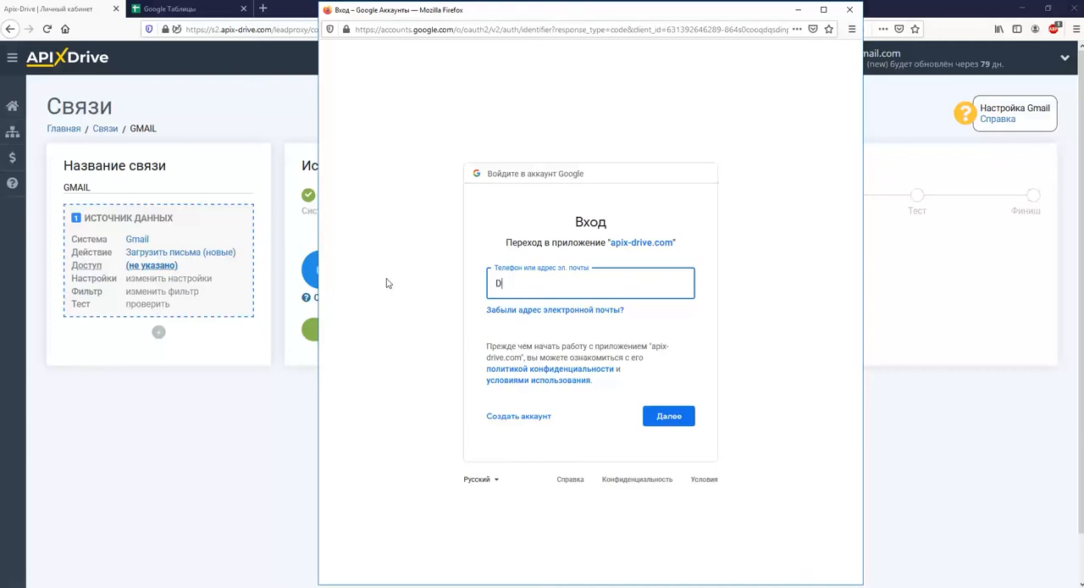
{"action": "key", "text": "Return"}
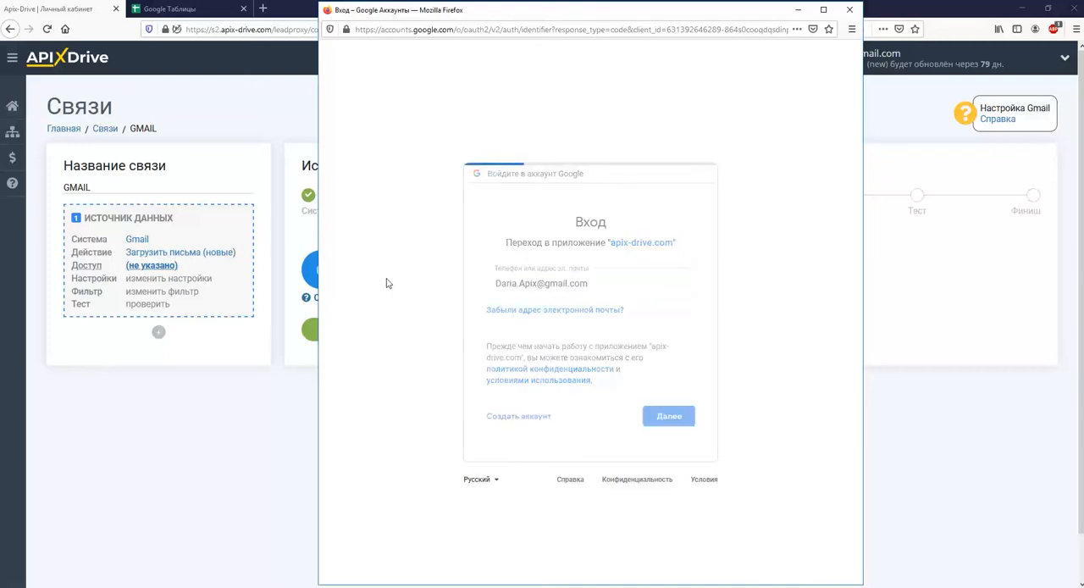
{"action": "type", "text": "••••••••••"}
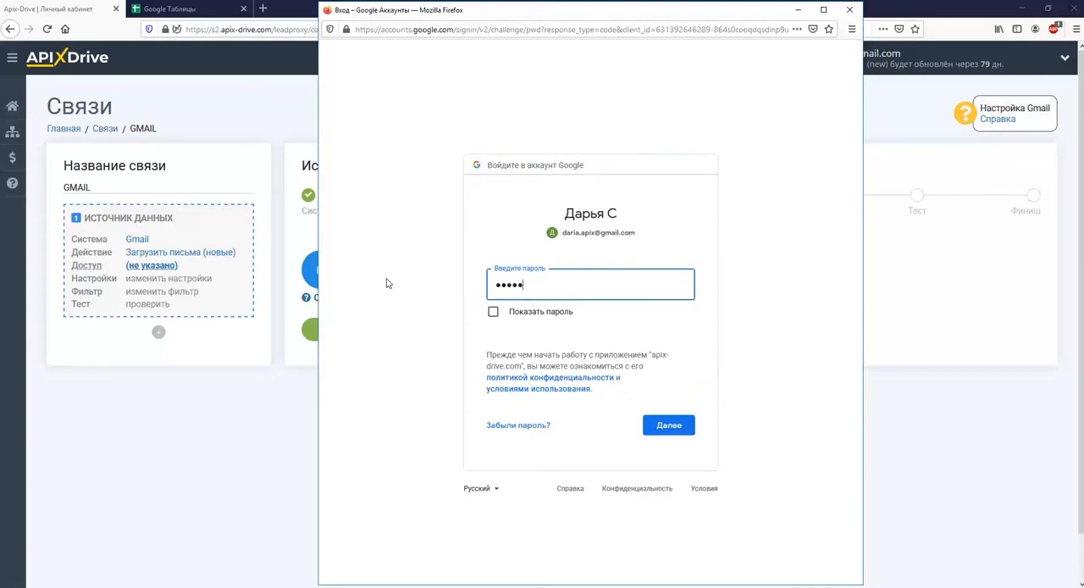
{"action": "type", "text": "•••"}
{"action": "key", "text": "Return"}
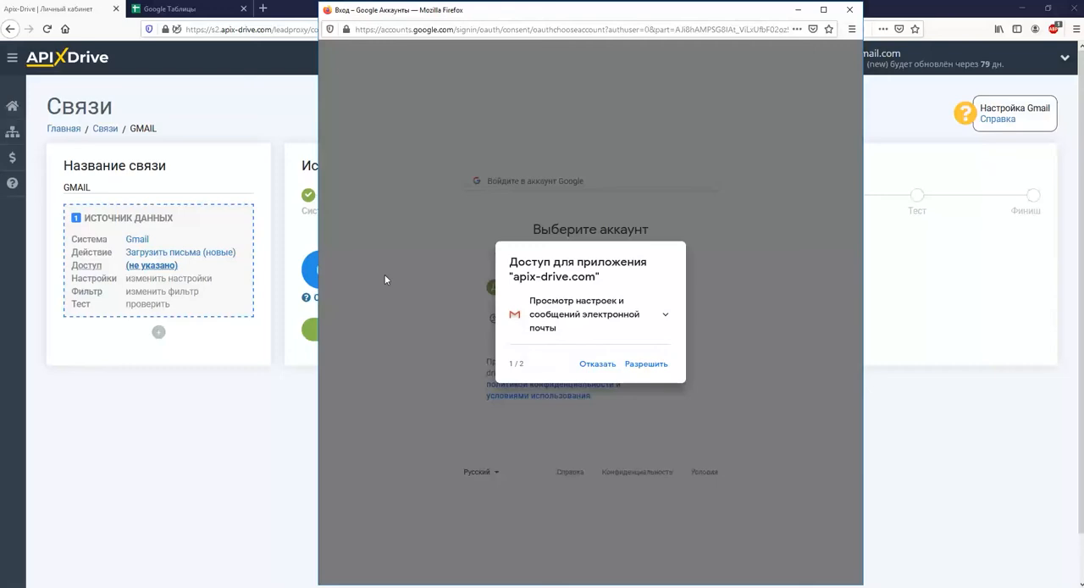
Grant apix-drive.com permission to view and send mail, and continue with the connected Gmail account
{"action": "left_click", "coordinate": [658, 363]}
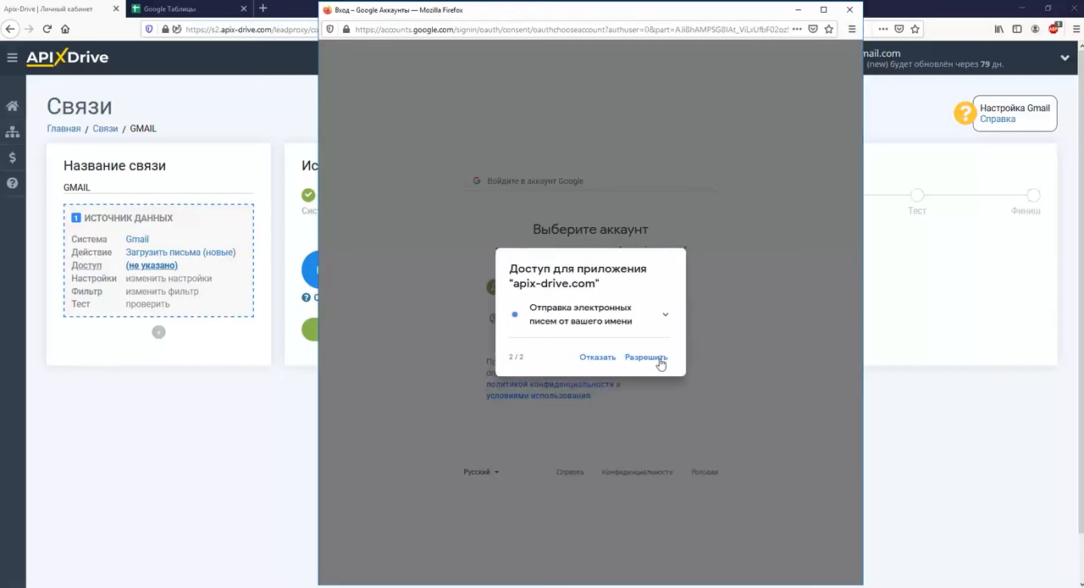
{"action": "left_click", "coordinate": [659, 359]}
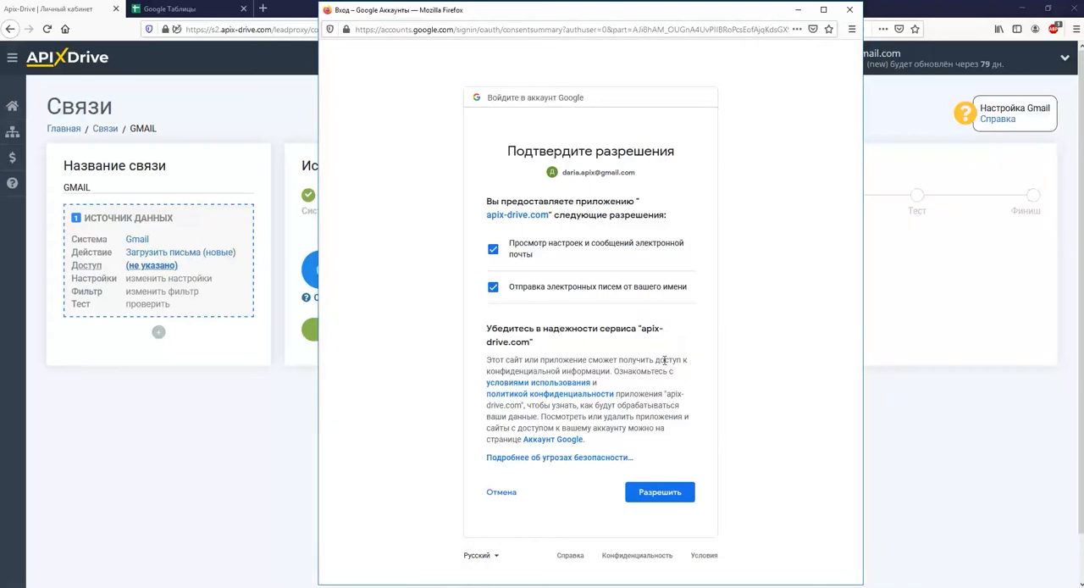
{"action": "left_click", "coordinate": [664, 496]}
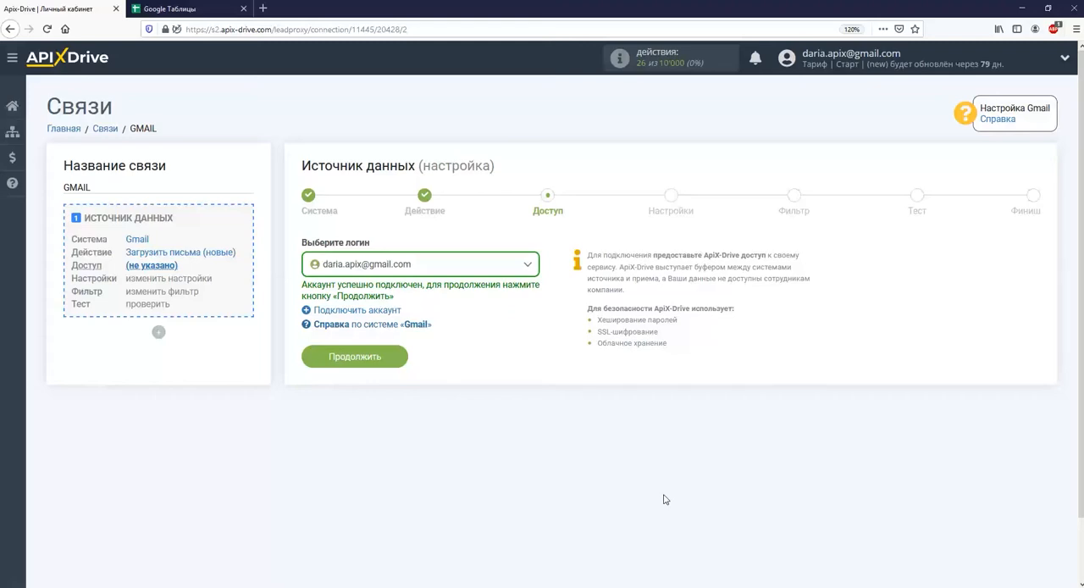
{"action": "left_click", "coordinate": [355, 357]}
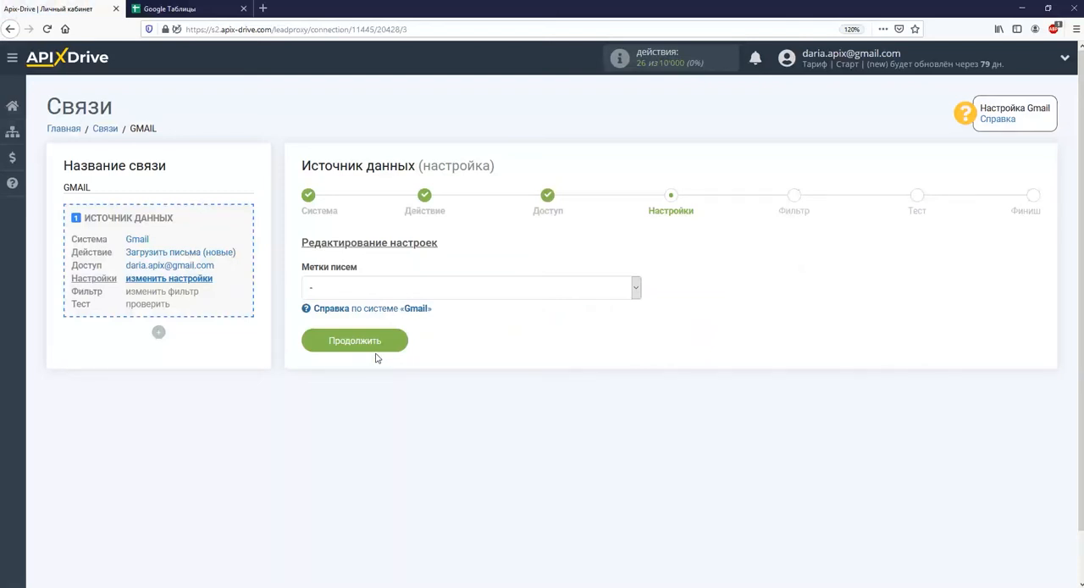
Choose a letter label ("Метки писем") in the Gmail source settings and proceed to the filter stage
{"action": "left_click", "coordinate": [380, 288]}
{"action": "left_click", "coordinate": [357, 447]}
{"action": "left_click", "coordinate": [354, 354]}
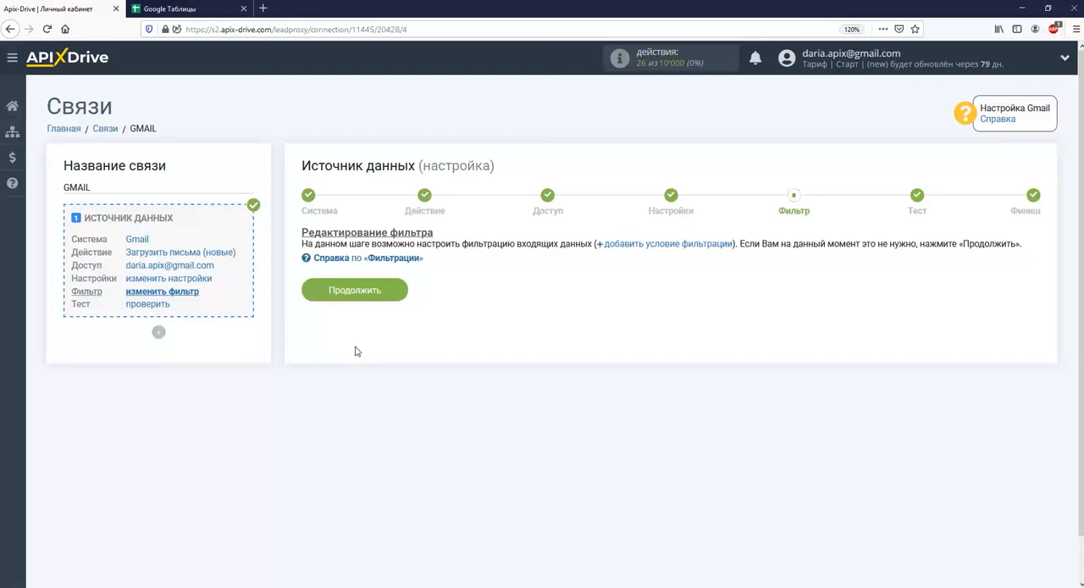
Skip the filter conditions, review the Gmail test data and complete the data source setup
{"action": "left_click", "coordinate": [366, 292]}
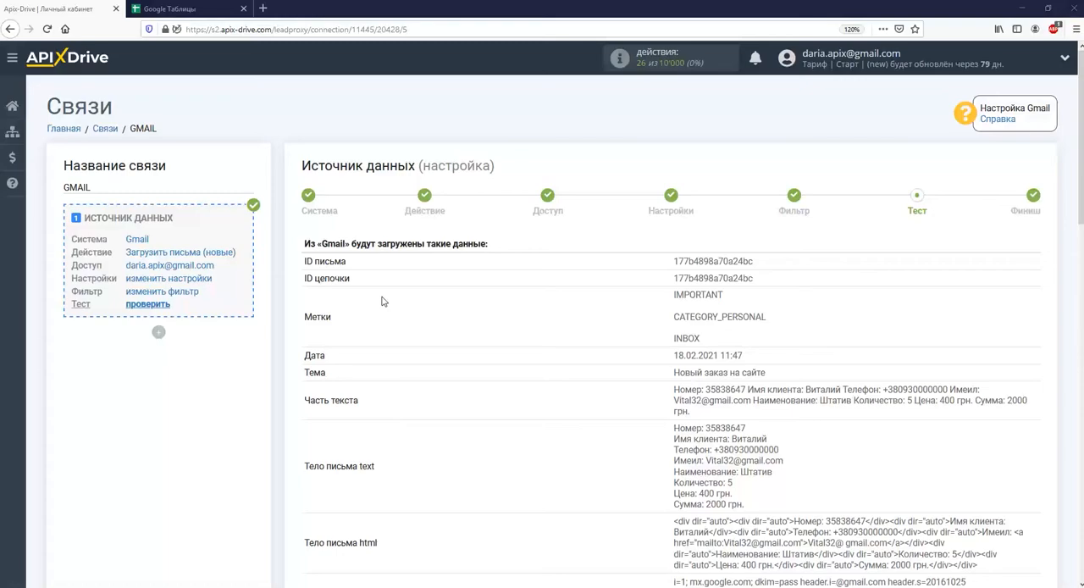
{"action": "scroll", "coordinate": [381, 301], "scroll_direction": "down", "scroll_amount": 10}
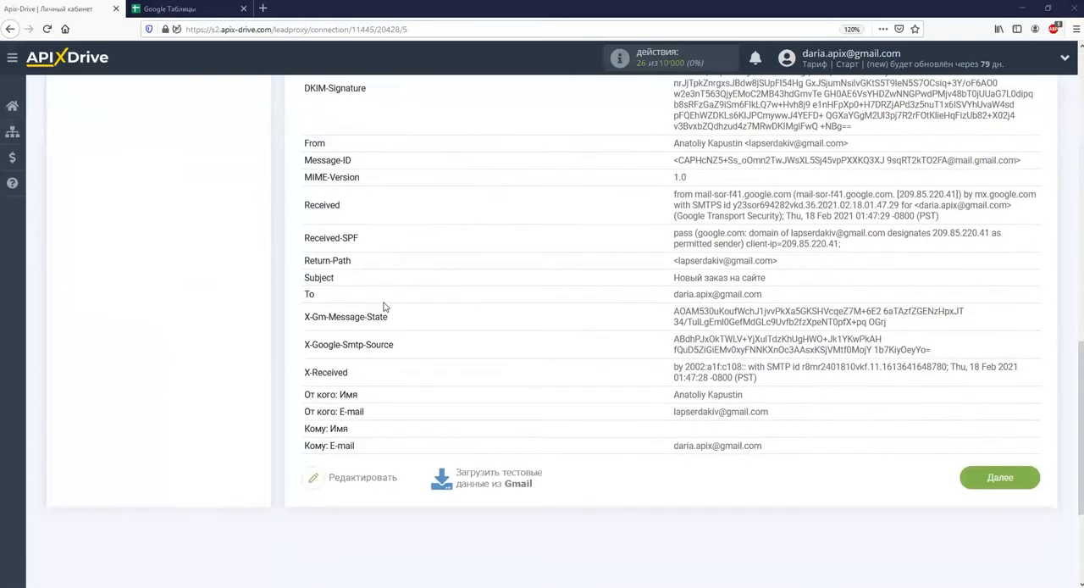
{"action": "left_click", "coordinate": [1003, 479]}
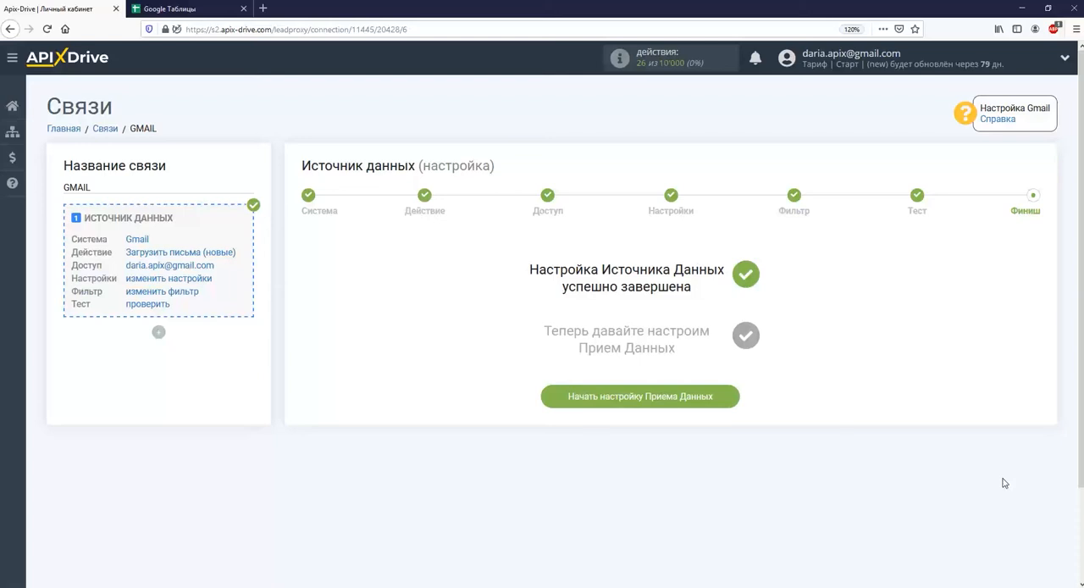
Begin the data reception setup and select Google Sheets as the receiving system
{"action": "left_click", "coordinate": [698, 403]}
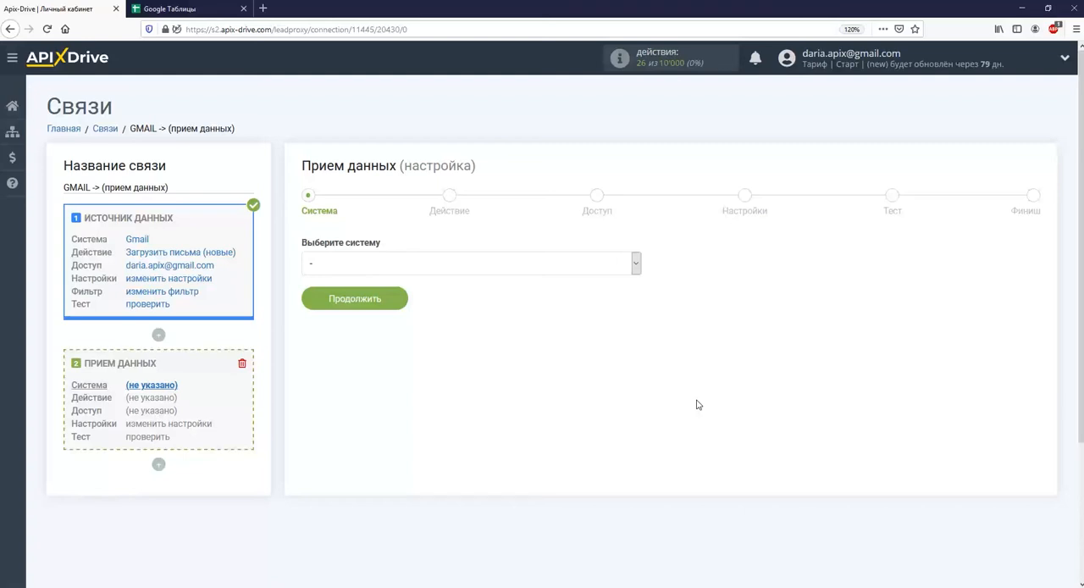
{"action": "left_click", "coordinate": [635, 263]}
{"action": "left_click_drag", "start_coordinate": [636, 302], "coordinate": [633, 357]}
{"action": "left_click", "coordinate": [593, 363]}
{"action": "left_click", "coordinate": [394, 310]}
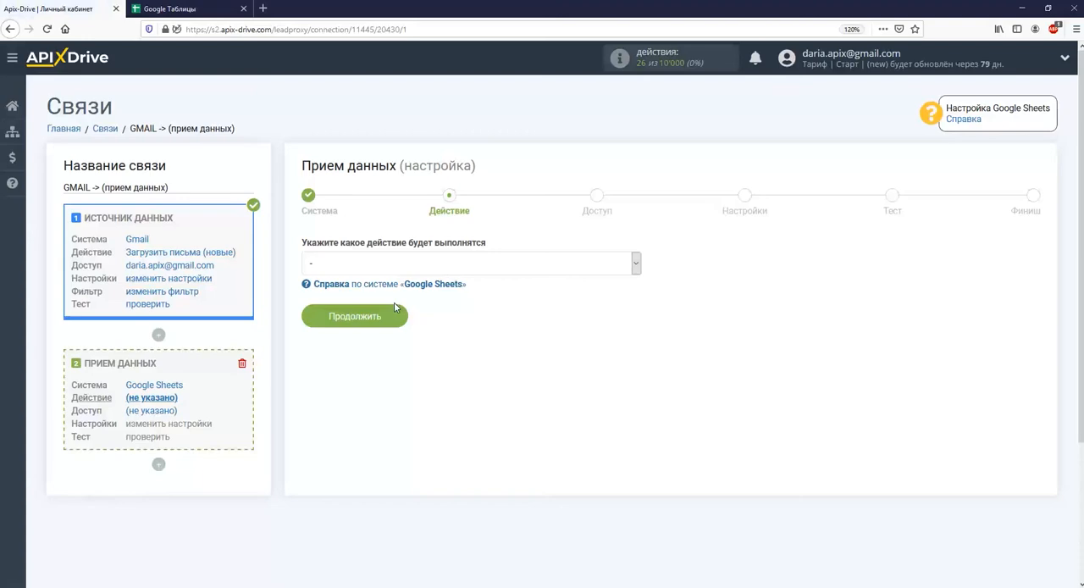
Set the Google Sheets action to "Добавить строчку" and proceed to the access stage
{"action": "left_click", "coordinate": [404, 265]}
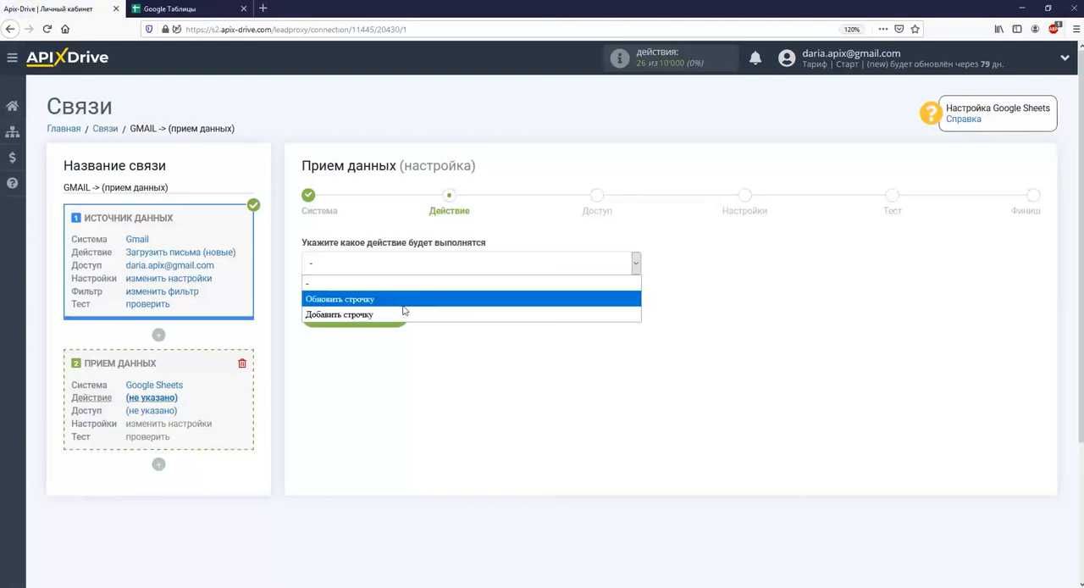
{"action": "left_click", "coordinate": [404, 312]}
{"action": "left_click", "coordinate": [386, 317]}
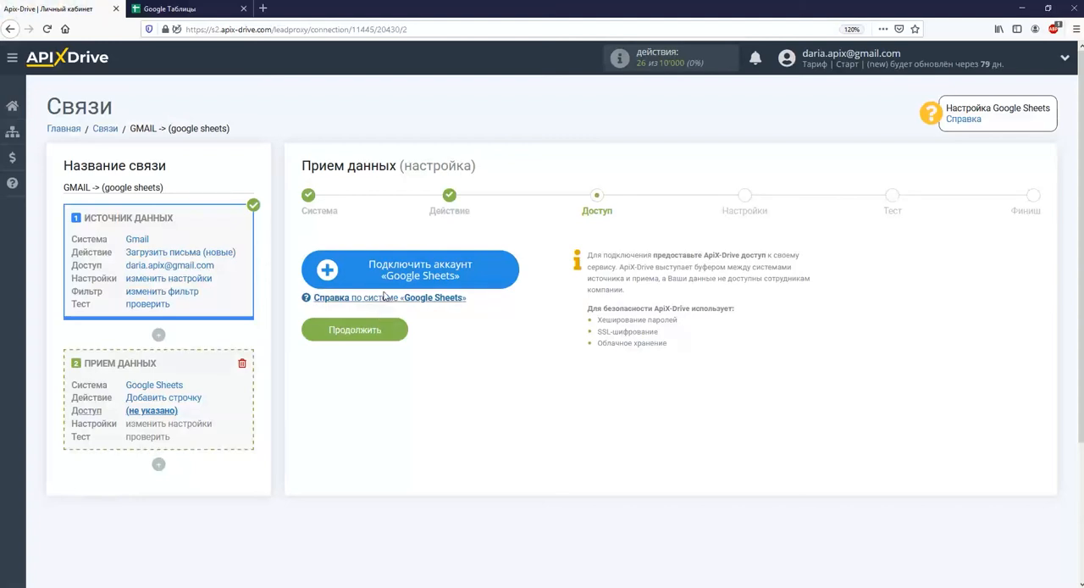
Connect a Google Sheets account by signing in with the e-mail and password, allow access, and continue with that account
{"action": "left_click", "coordinate": [380, 283]}
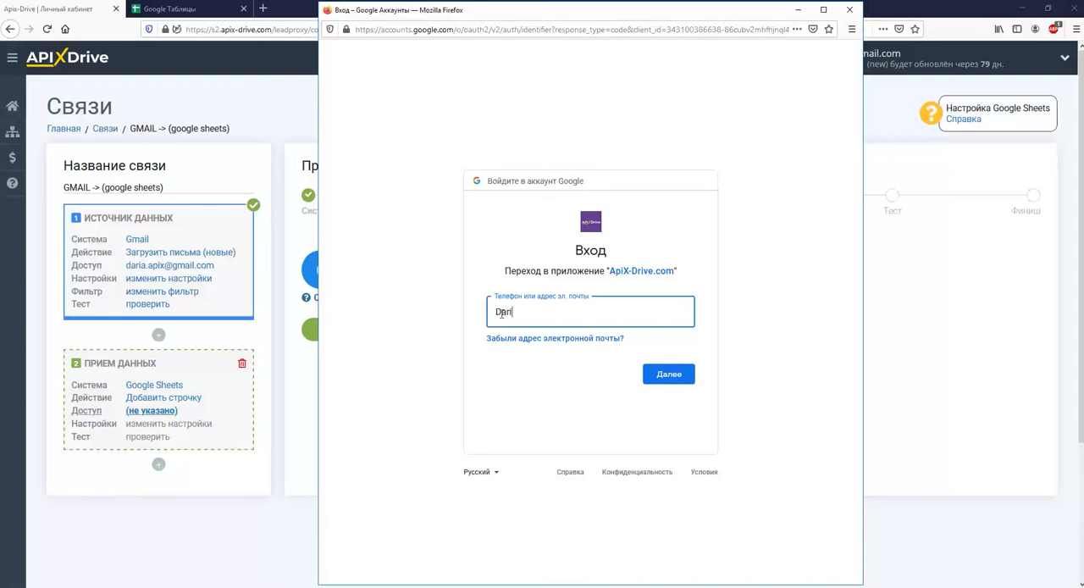
{"action": "key", "text": "Return"}
{"action": "type", "text": "•••••••••"}
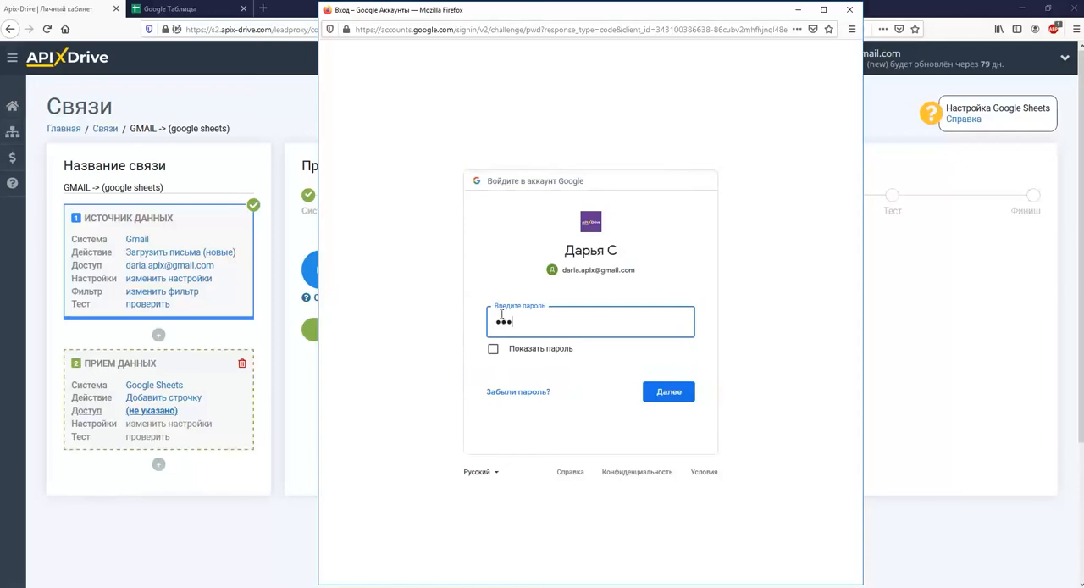
{"action": "type", "text": "•"}
{"action": "key", "text": "Return"}
{"action": "left_click", "coordinate": [647, 493]}
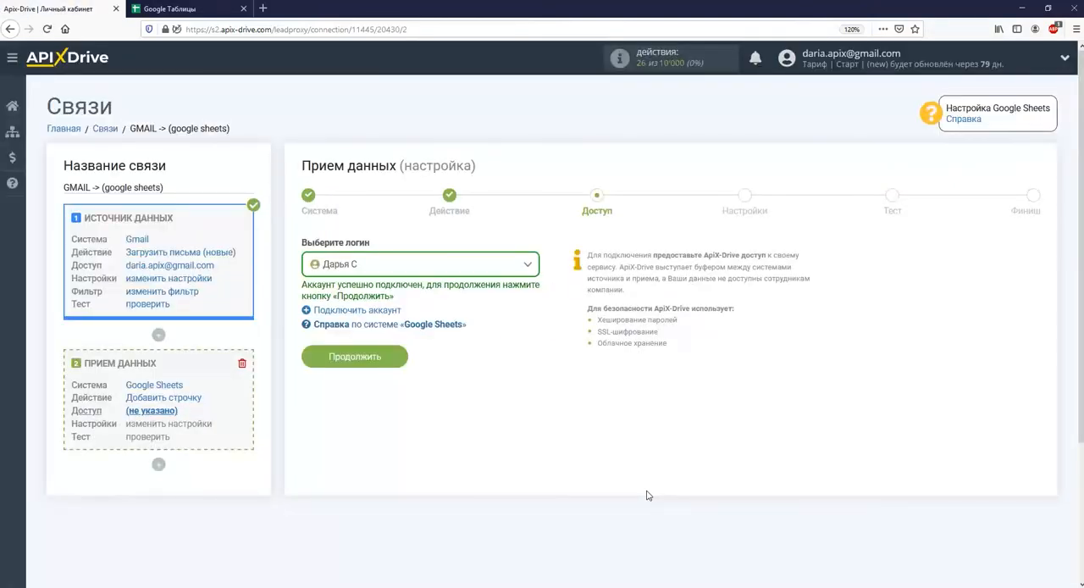
{"action": "left_click", "coordinate": [391, 357]}
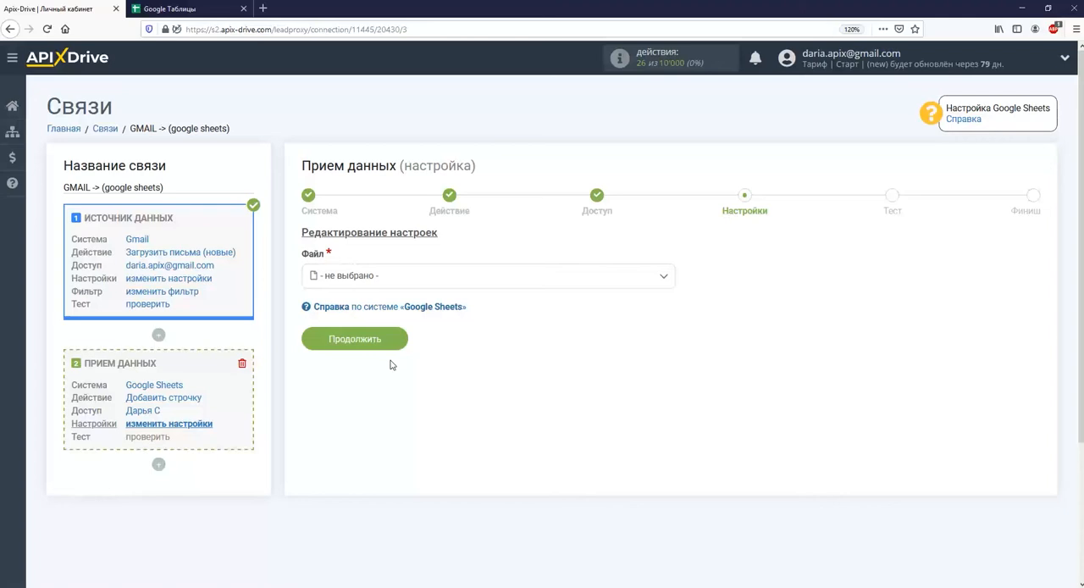
Choose the file "Gmail. Заказы" and the sheet "Лист1" to receive the data
{"action": "left_click", "coordinate": [393, 276]}
{"action": "left_click", "coordinate": [372, 342]}
{"action": "left_click", "coordinate": [375, 337]}
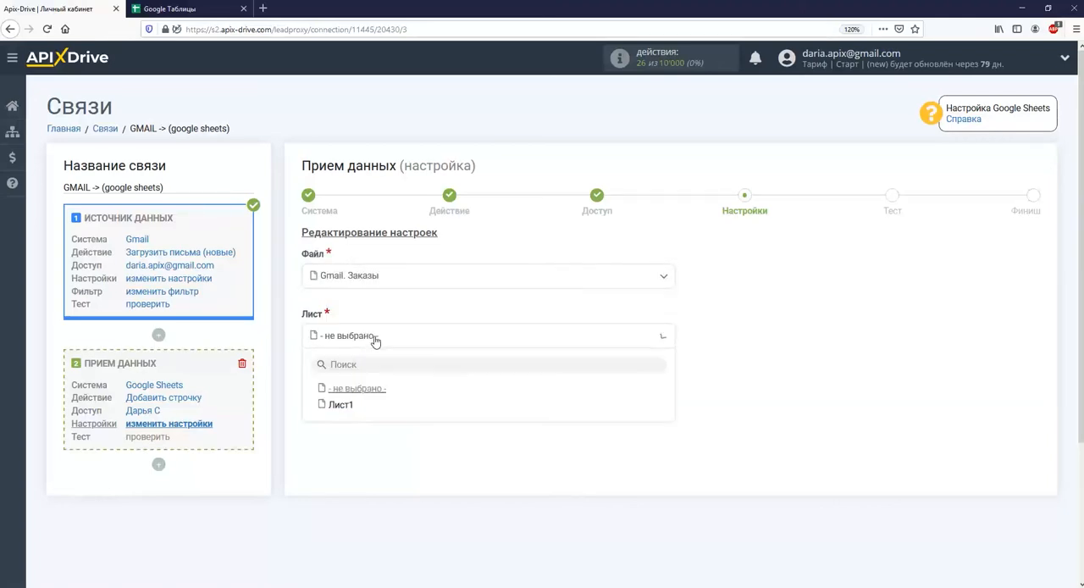
{"action": "left_click", "coordinate": [340, 404]}
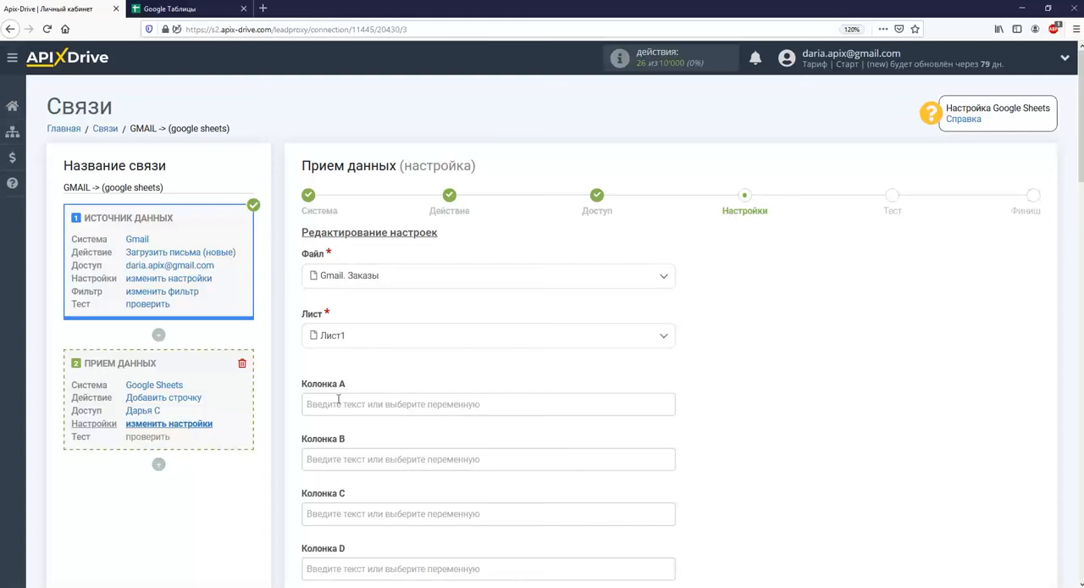
Fill Колонка A with the text "Данные из Gmail:" followed by the Gmail Subject variable
{"action": "left_click", "coordinate": [338, 403]}
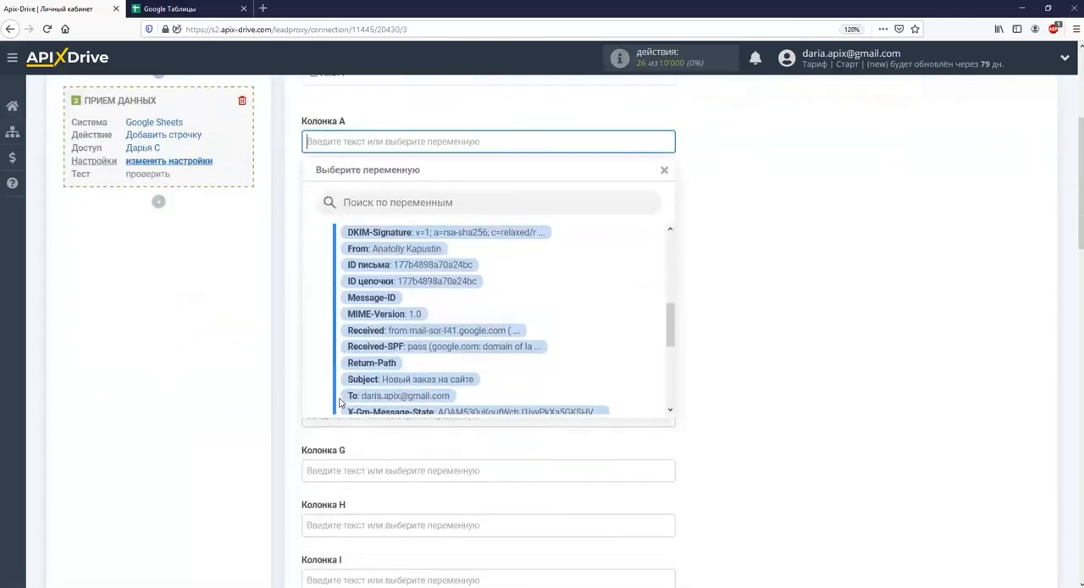
{"action": "left_click", "coordinate": [373, 381]}
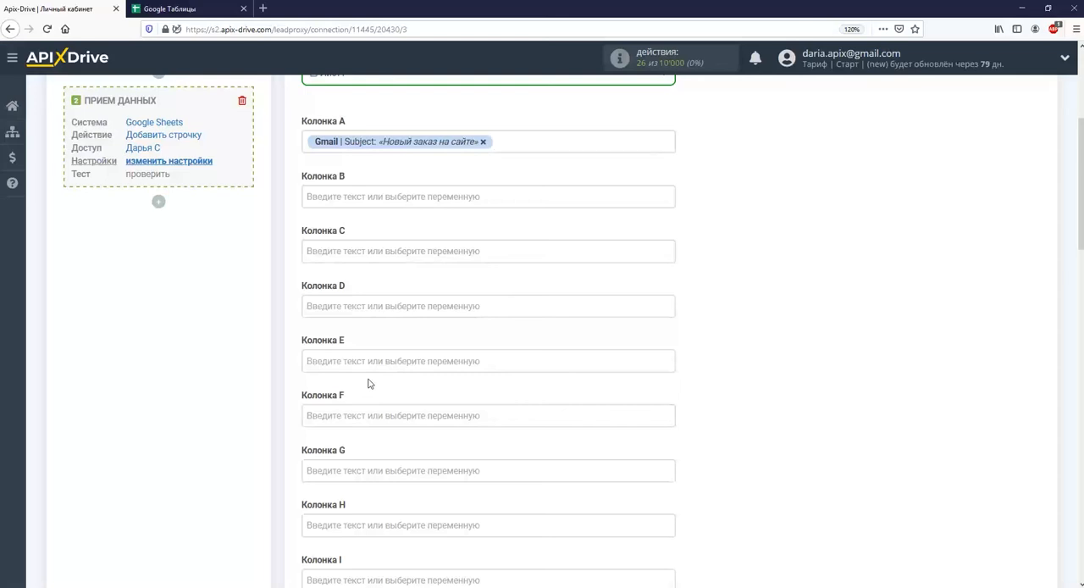
{"action": "left_click", "coordinate": [305, 139]}
{"action": "type", "text": "Данные из Gmail:"}
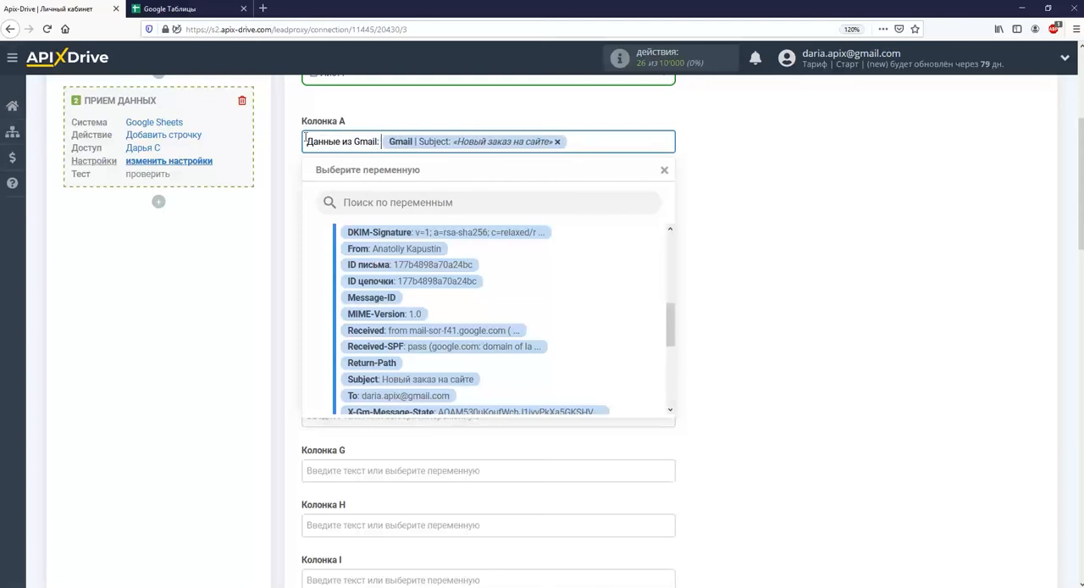
{"action": "left_click", "coordinate": [298, 156]}
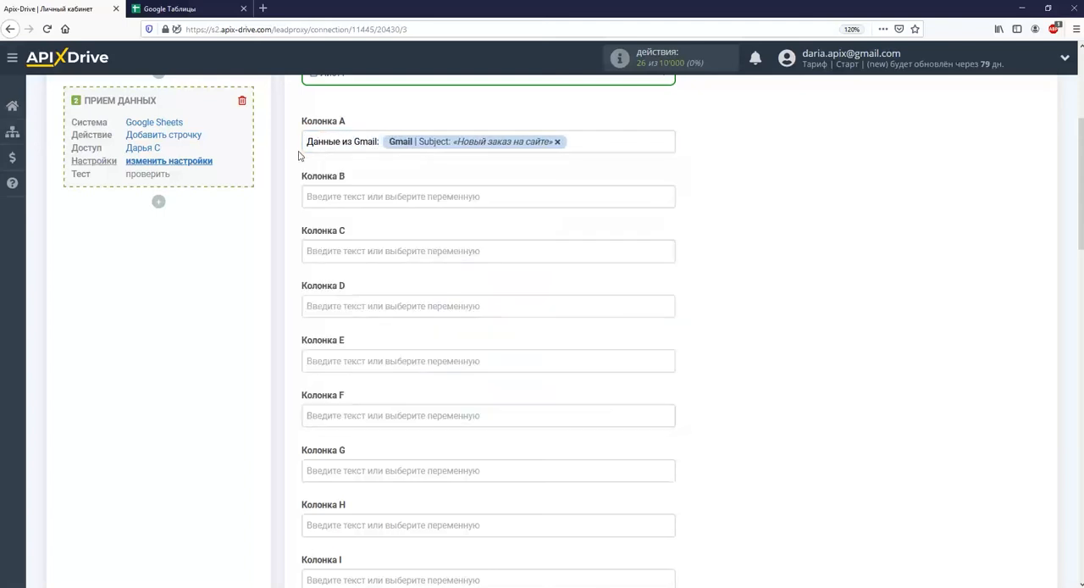
Fill Колонка B with the text "От:" followed by the Gmail From variable
{"action": "left_click", "coordinate": [340, 197]}
{"action": "scroll", "coordinate": [446, 276], "scroll_direction": "down", "scroll_amount": 5}
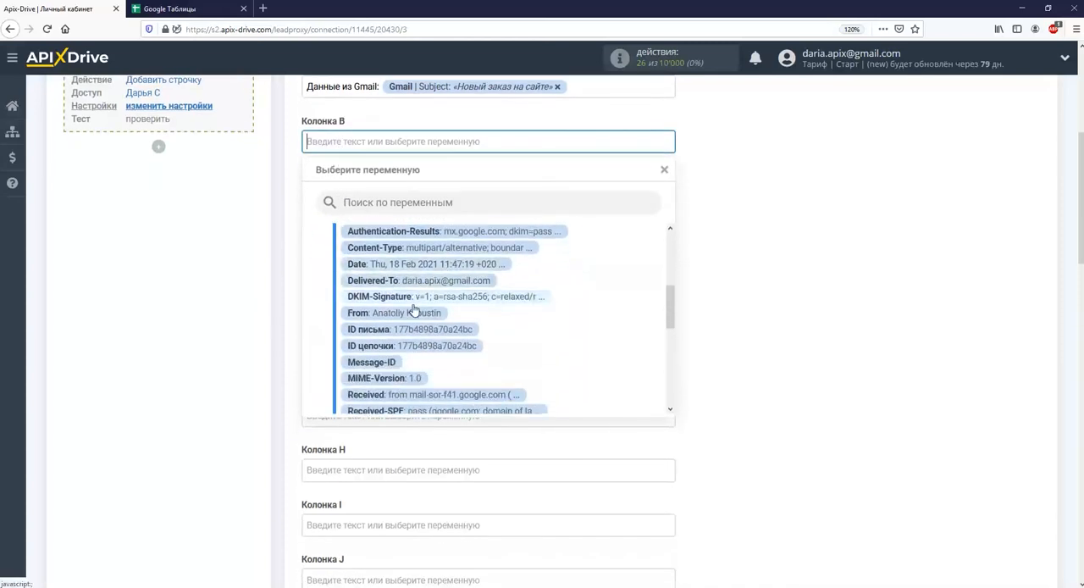
{"action": "left_click", "coordinate": [413, 312]}
{"action": "left_click", "coordinate": [310, 144]}
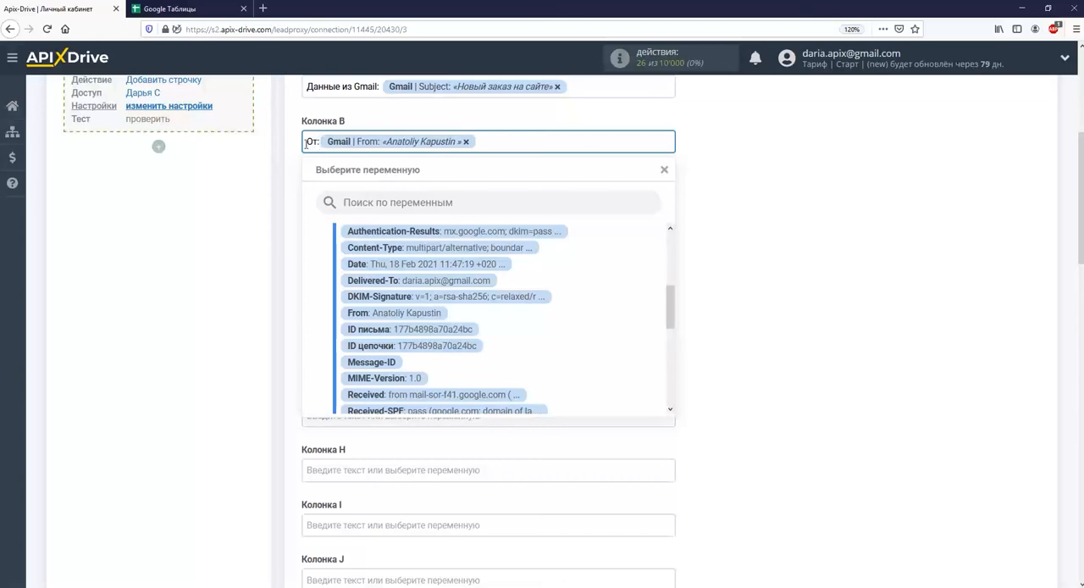
Fill Колонка C with the Gmail "Тело письма text" variable and continue to the test stage
{"action": "left_click", "coordinate": [323, 193]}
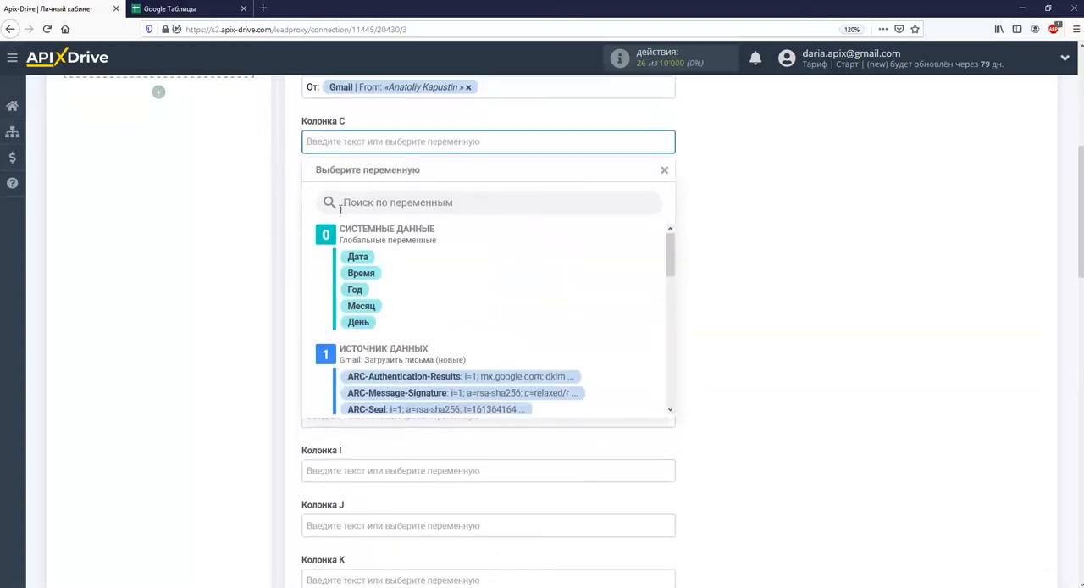
{"action": "scroll", "coordinate": [474, 267], "scroll_direction": "down", "scroll_amount": 10}
{"action": "scroll", "coordinate": [461, 283], "scroll_direction": "down", "scroll_amount": 3}
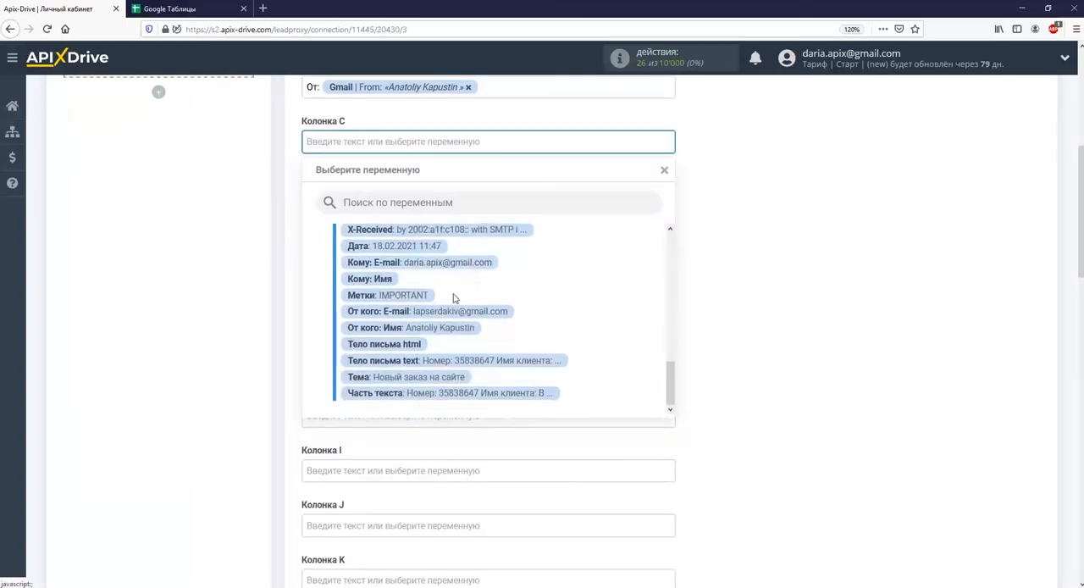
{"action": "left_click", "coordinate": [432, 362]}
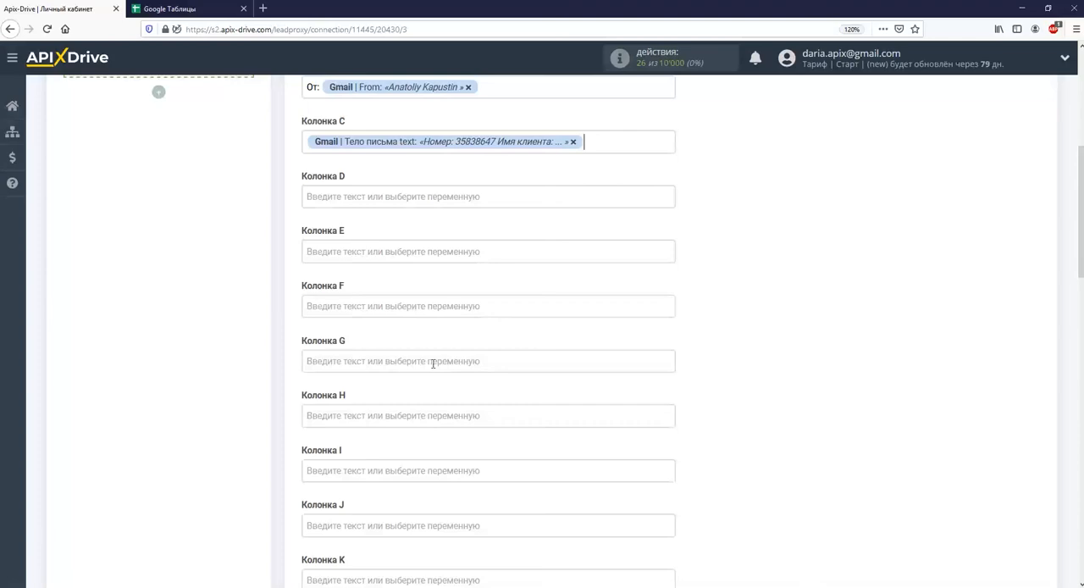
{"action": "scroll", "coordinate": [433, 363], "scroll_direction": "down", "scroll_amount": 10}
{"action": "scroll", "coordinate": [432, 369], "scroll_direction": "down", "scroll_amount": 4}
{"action": "left_click", "coordinate": [373, 292]}
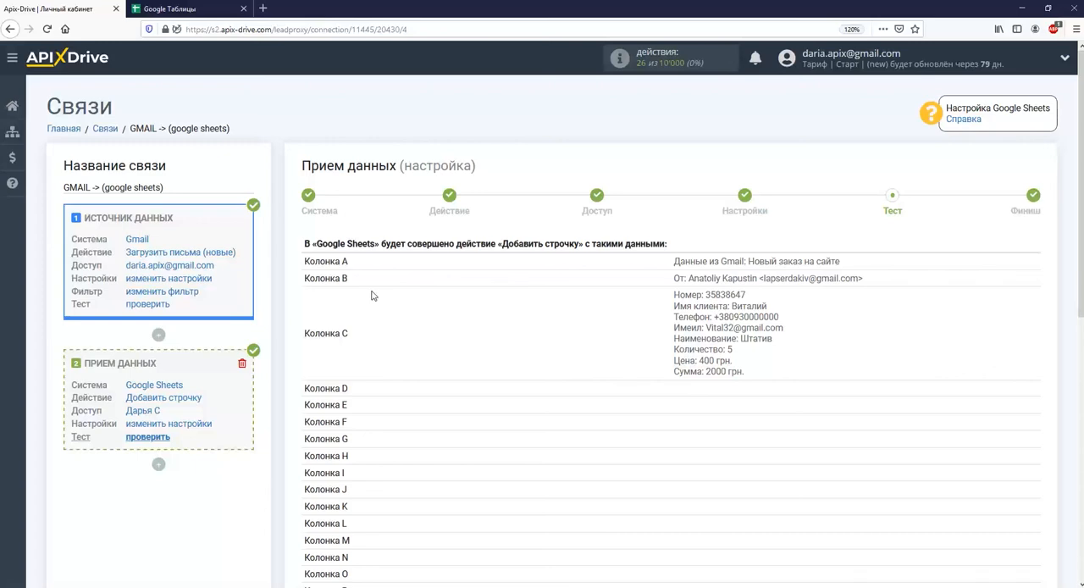
Send the test data to Google Sheets and open the "Gmail. Заказы" file in Google Sheets to check the added row
{"action": "scroll", "coordinate": [381, 297], "scroll_direction": "down", "scroll_amount": 5}
{"action": "left_click", "coordinate": [500, 361]}
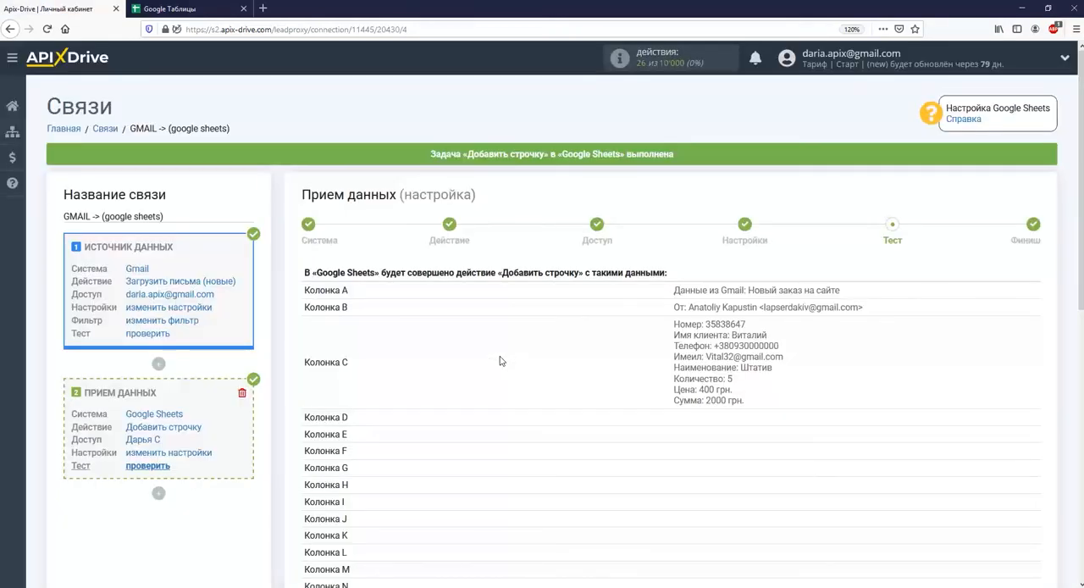
{"action": "left_click", "coordinate": [202, 11]}
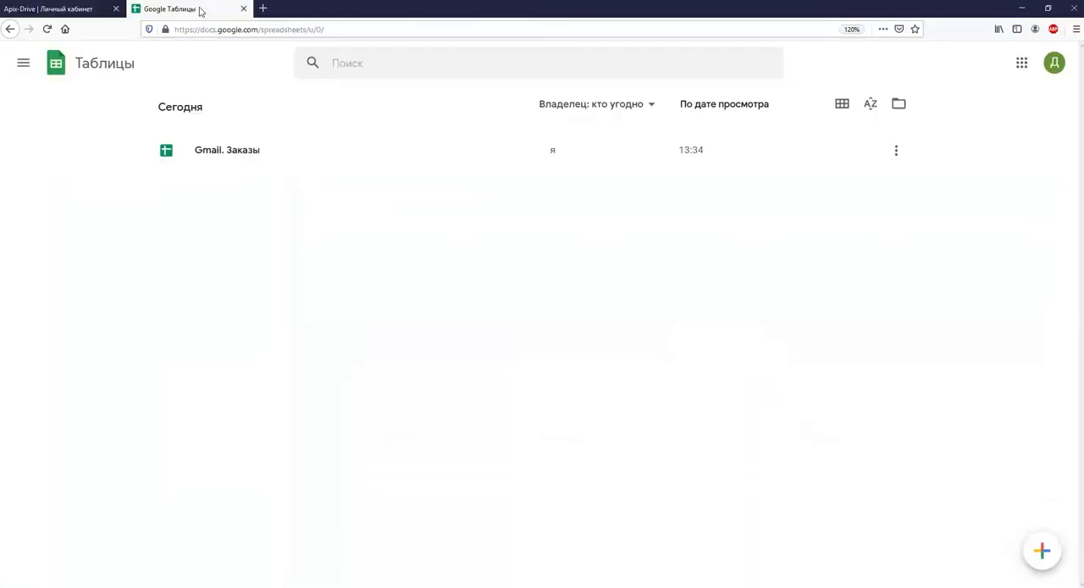
{"action": "left_click", "coordinate": [306, 158]}
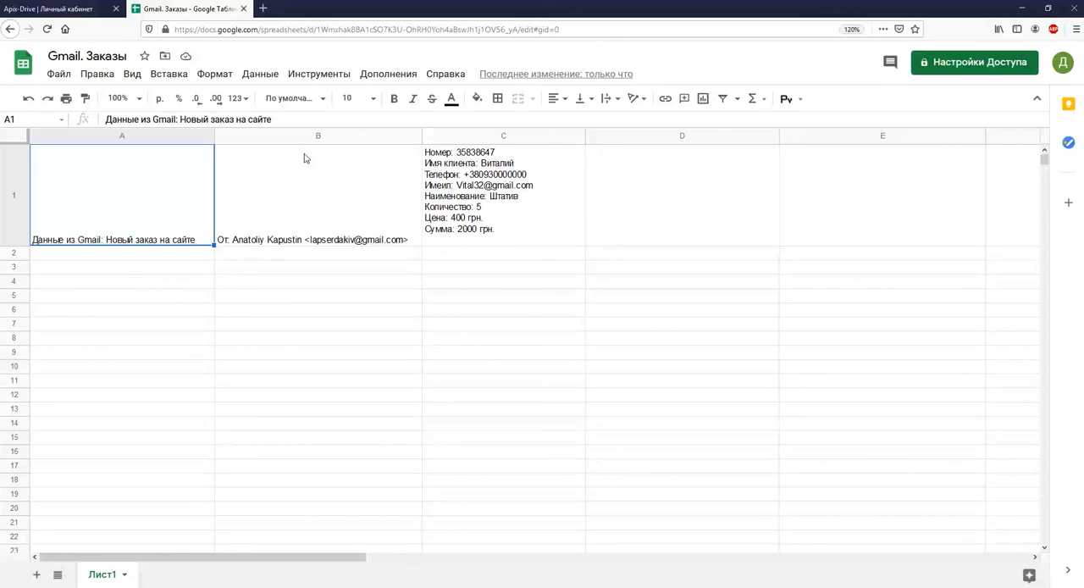
Return to ApiX-Drive, finish the data destination setup and enable automatic updating for the connection
{"action": "left_click", "coordinate": [58, 9]}
{"action": "scroll", "coordinate": [446, 298], "scroll_direction": "down", "scroll_amount": 5}
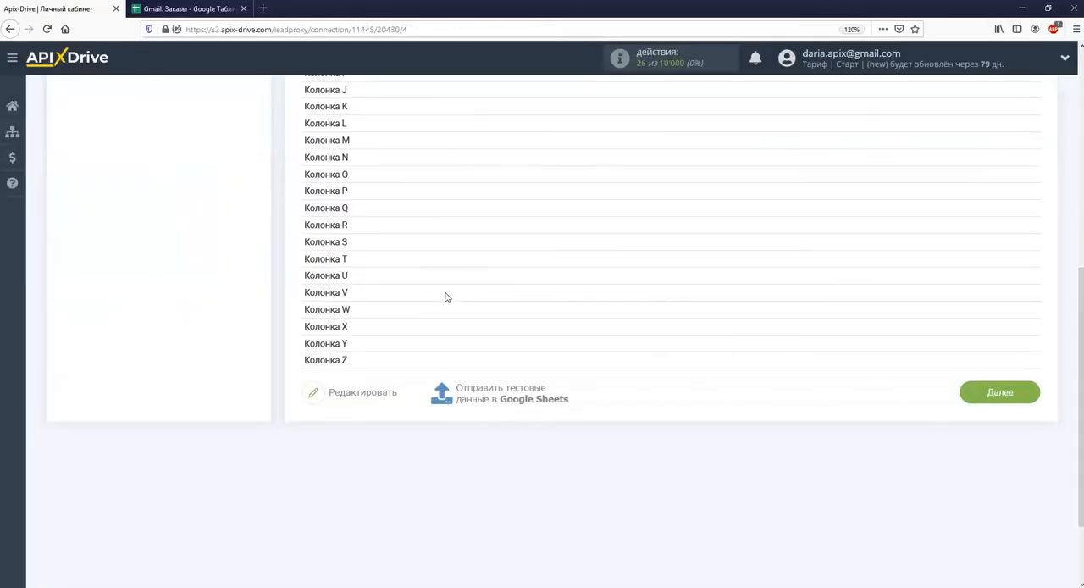
{"action": "left_click", "coordinate": [976, 393]}
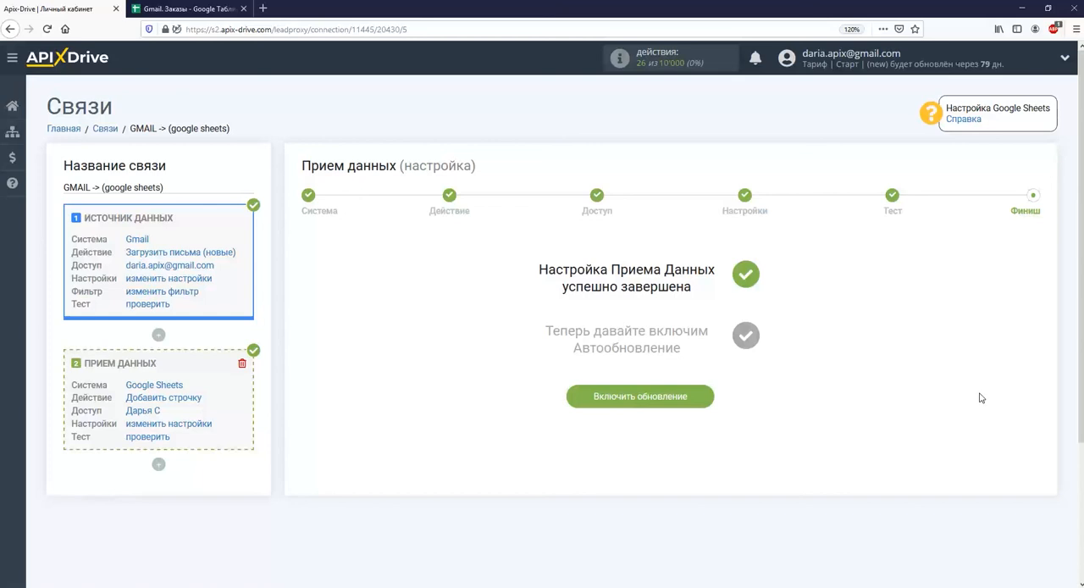
{"action": "left_click", "coordinate": [704, 398]}
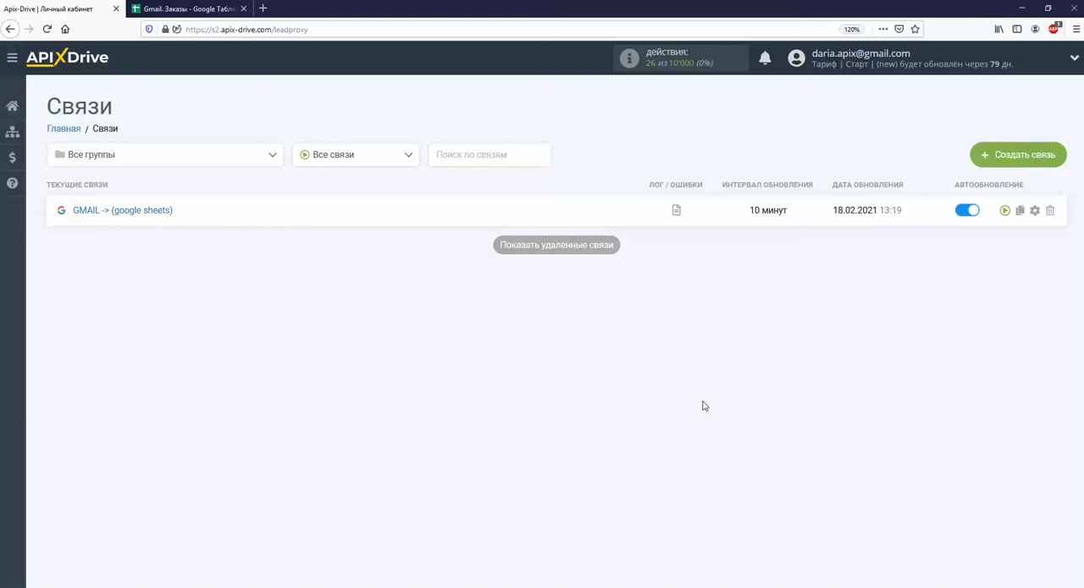
Set the update interval of the "GMAIL -> (google sheets)" connection to 5 минут and save its settings
{"action": "left_click", "coordinate": [1034, 210]}
{"action": "left_click", "coordinate": [675, 318]}
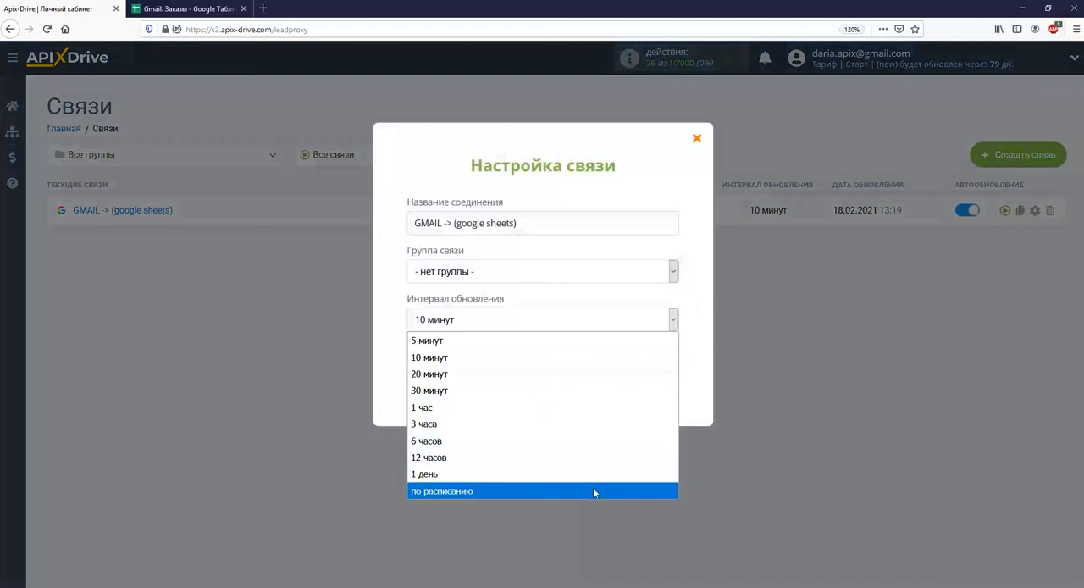
{"action": "left_click", "coordinate": [557, 342]}
{"action": "left_click", "coordinate": [561, 398]}
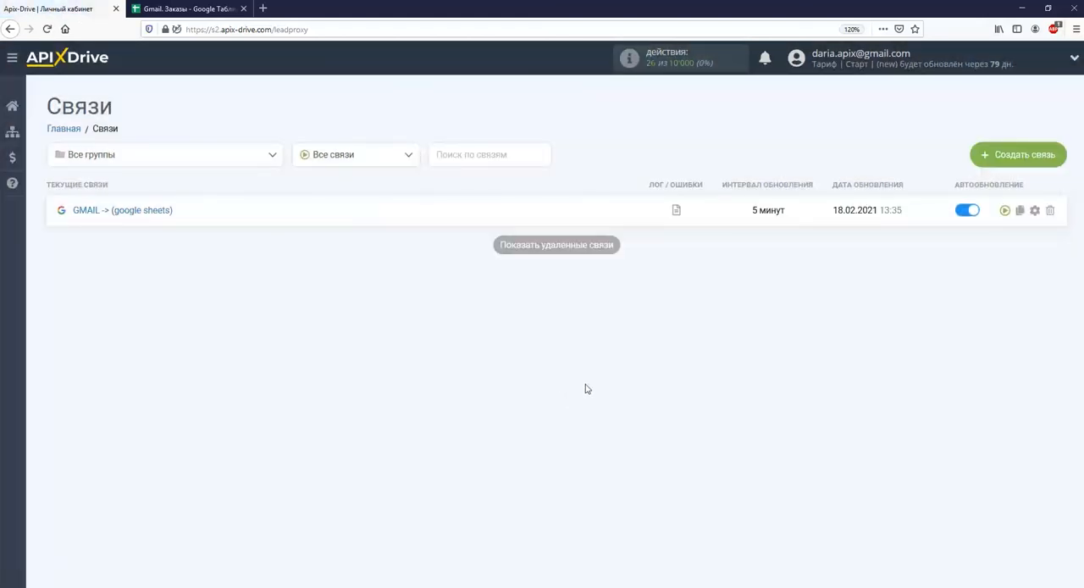